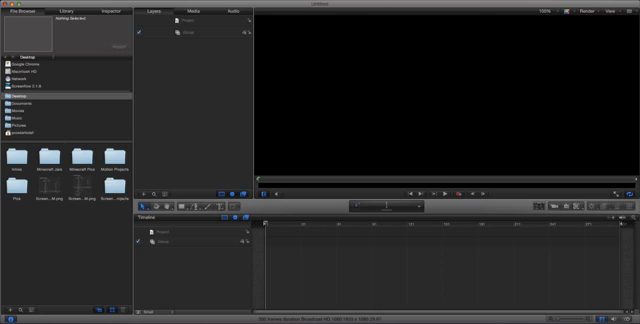
- Create a white 'ProwlerHiDef' text layer on the canvas and select its group
key("t")
left_click(392, 77)
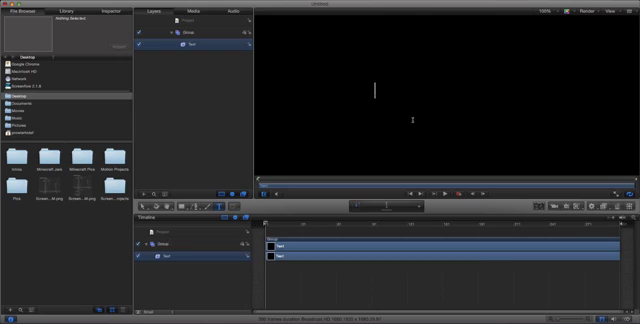
type("Pr owler")
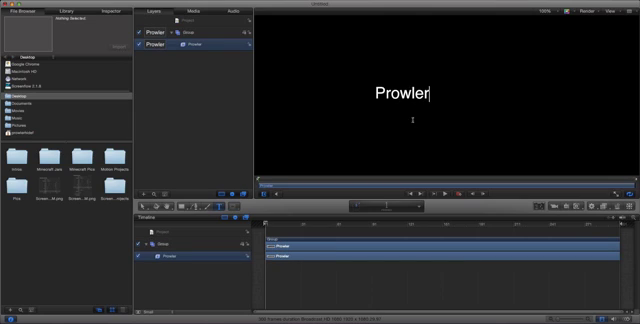
type("HiDef")
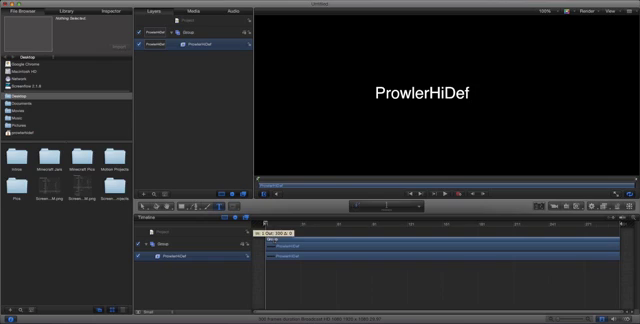
key("Escape")
left_click(165, 243)
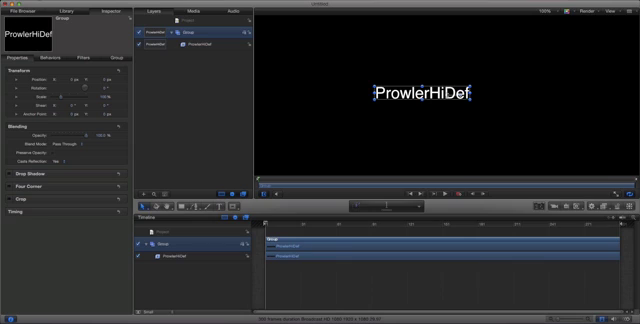
- Convert the group holding the ProwlerHiDef text into a 3D Group
left_click(100, 3)
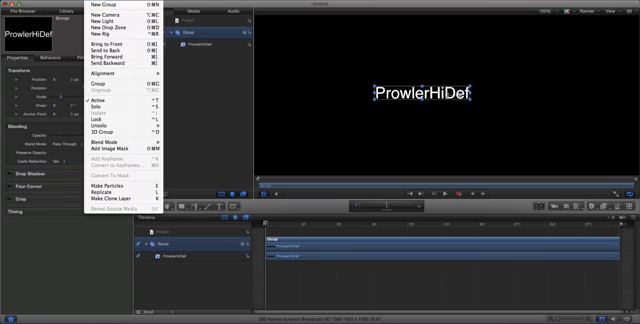
left_click(115, 132)
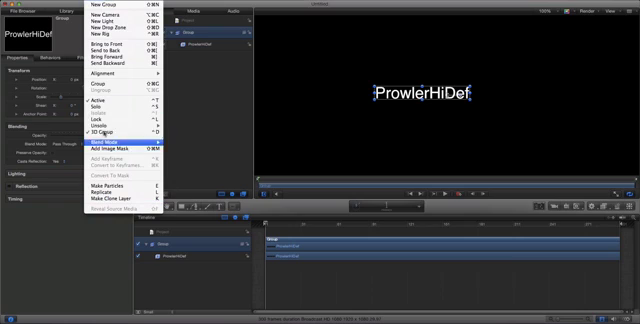
- Replicate the ProwlerHiDef text and review the replicator's Size and Shape settings unchanged
left_click(106, 192)
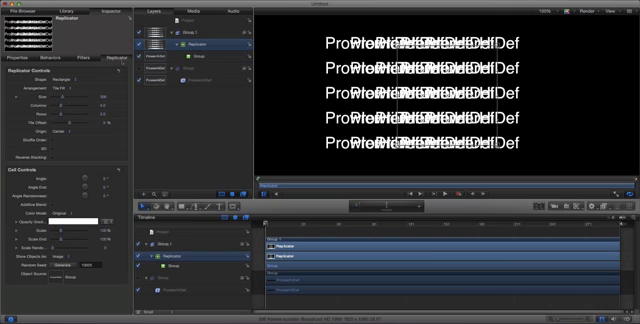
left_click(16, 97)
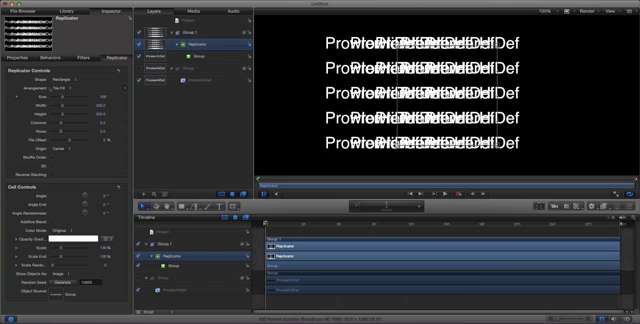
left_click(60, 80)
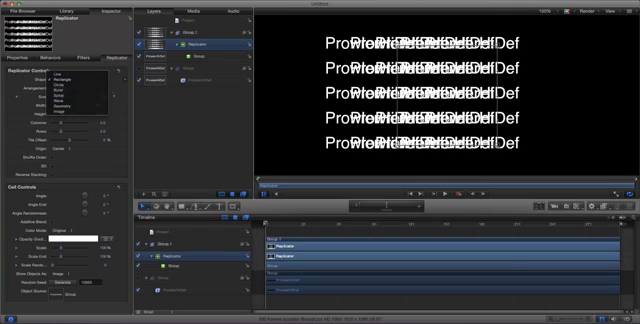
key("Escape")
- Reselect the replicator and keep its Shape set to Rectangle
left_click(318, 286)
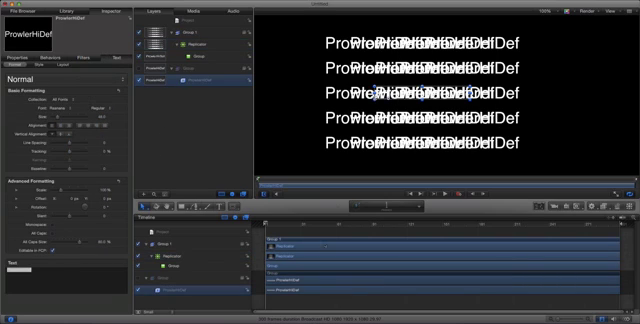
left_click(197, 44)
left_click(64, 75)
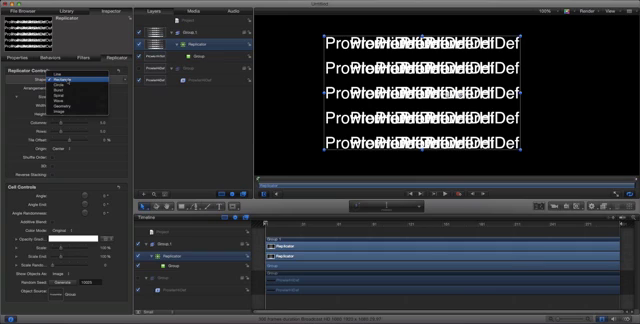
left_click(64, 79)
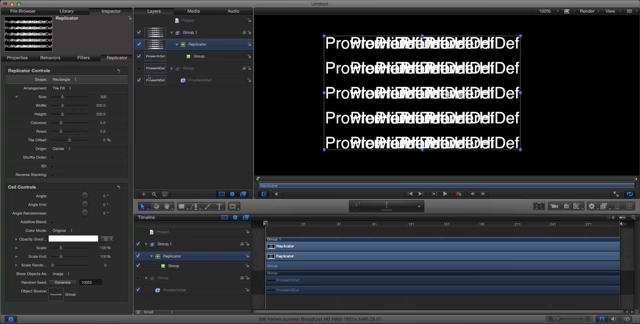
- Enable 3D on the replicator and change its Shape to Box
left_click(28, 88)
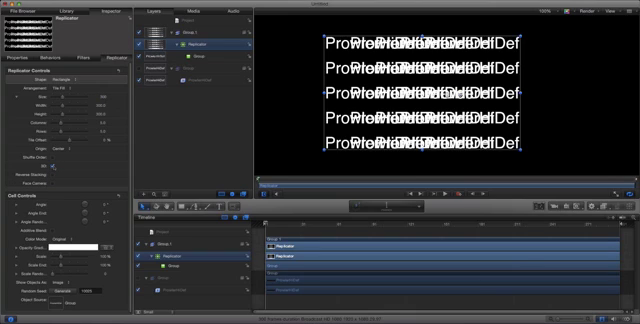
left_click(62, 78)
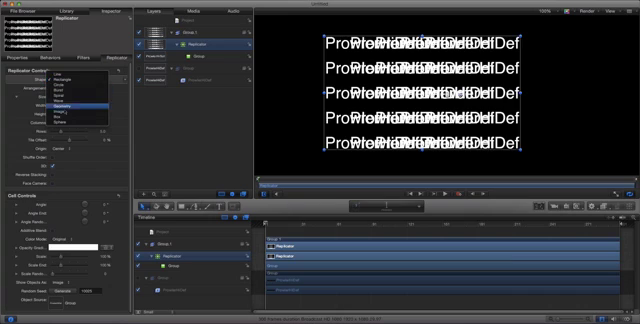
left_click(58, 117)
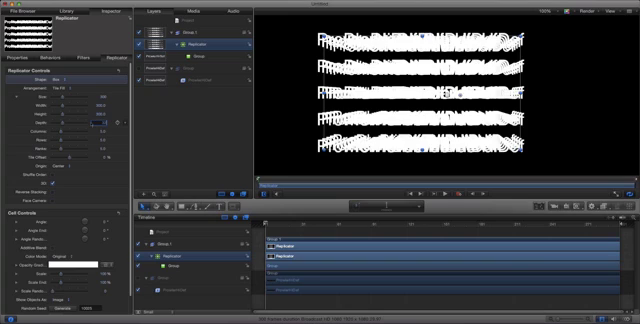
- Give the box replicator a new depth, 1 column and 1 row, and edit its Ranks
key("Return")
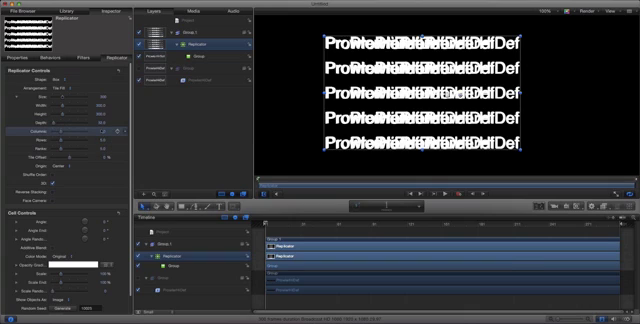
type("1")
key("Return")
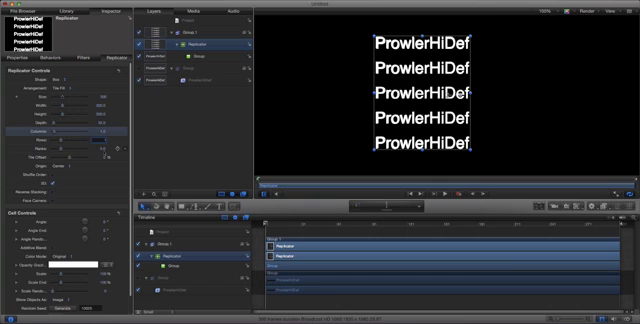
type("1")
key("Return")
left_click(100, 149)
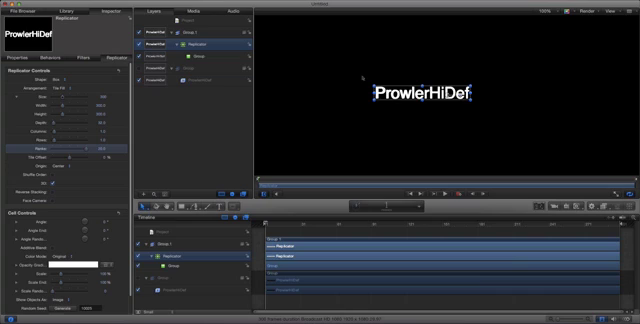
- Add a new camera and orbit it to view the stacked text at an angle
left_click(460, 105)
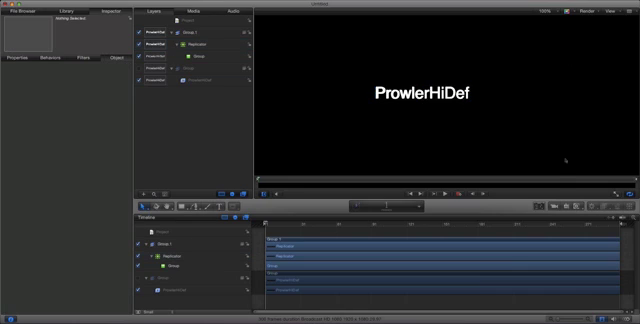
key("alt+super+c")
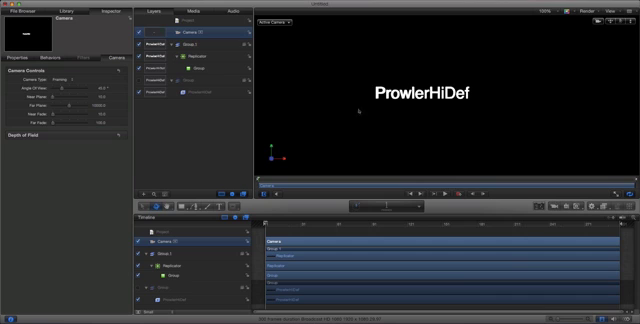
left_click_drag(611, 20, 560, 60)
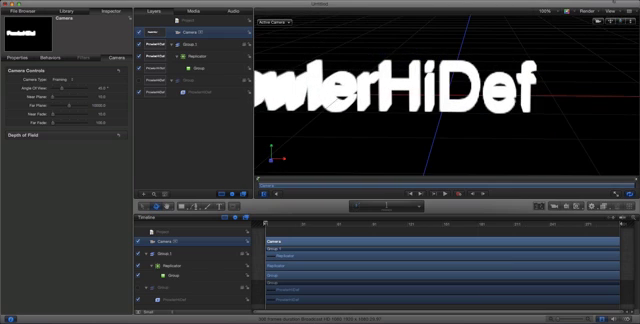
- Set the canvas preview render quality to Best
left_click(590, 11)
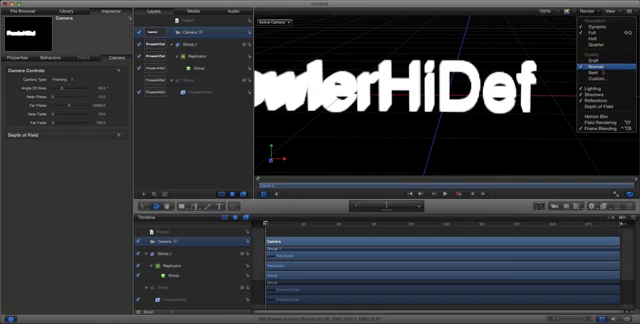
left_click(595, 72)
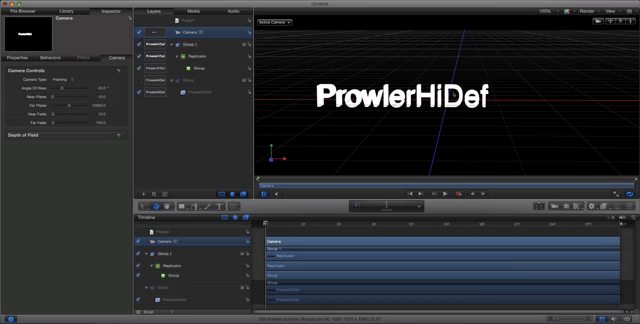
left_click(540, 4)
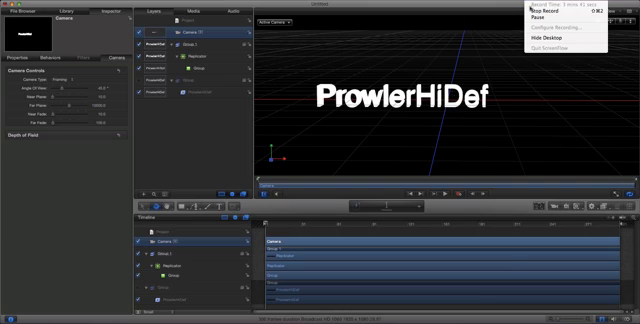